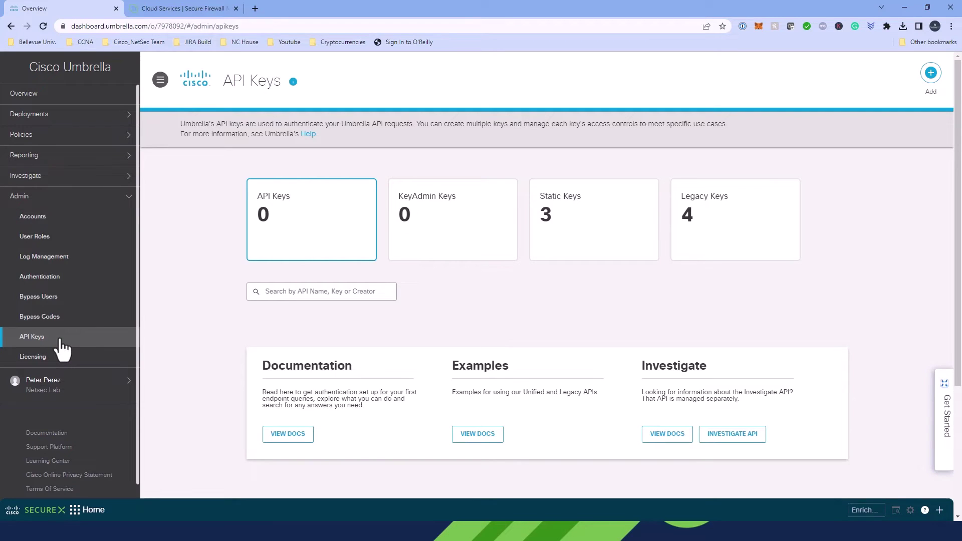
Expand the Umbrella Management entry under the legacy API keys.
{"action": "left_click", "coordinate": [763, 232]}
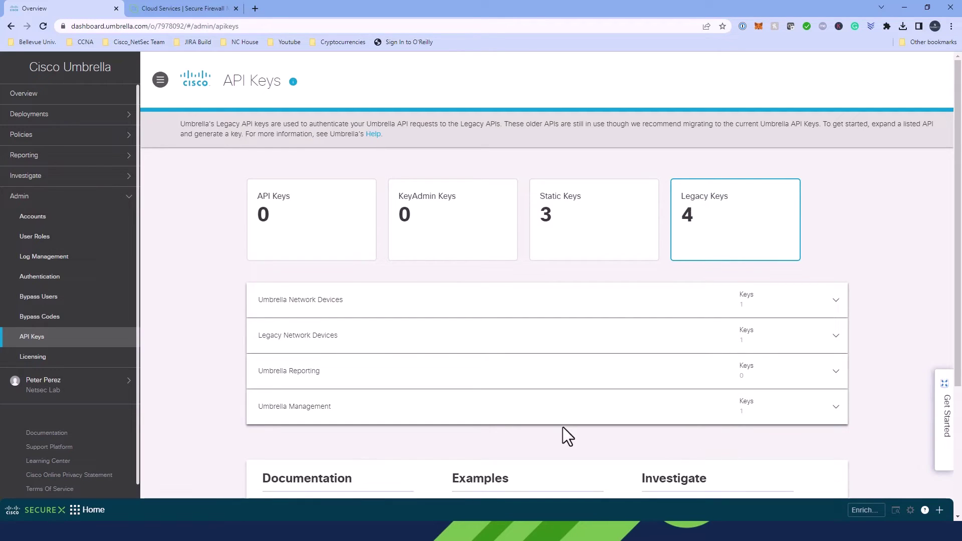
{"action": "scroll", "coordinate": [446, 386], "scroll_direction": "down", "scroll_amount": 2}
{"action": "left_click", "coordinate": [496, 311]}
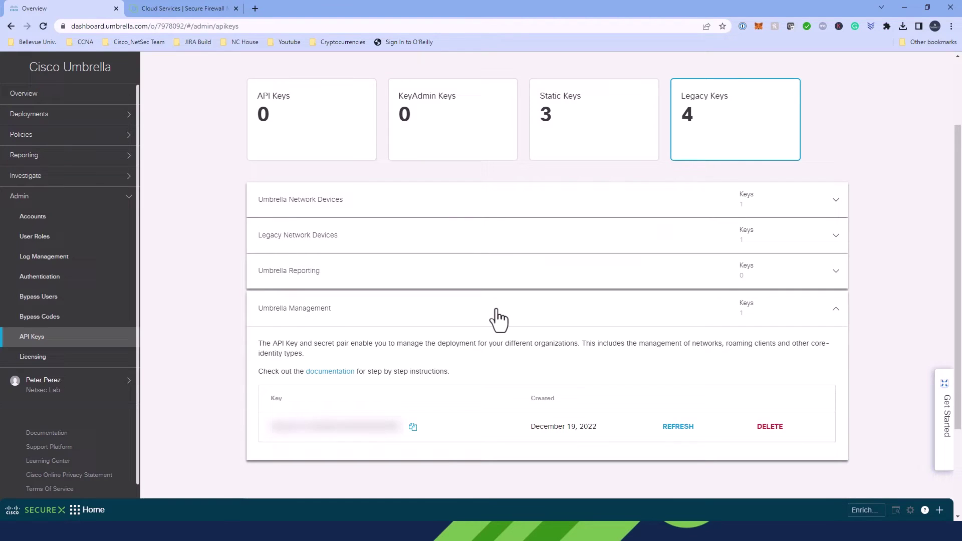
Rotate the Umbrella Management API key, copy the new key, and return to Firewall Management Center.
{"action": "left_click", "coordinate": [690, 431]}
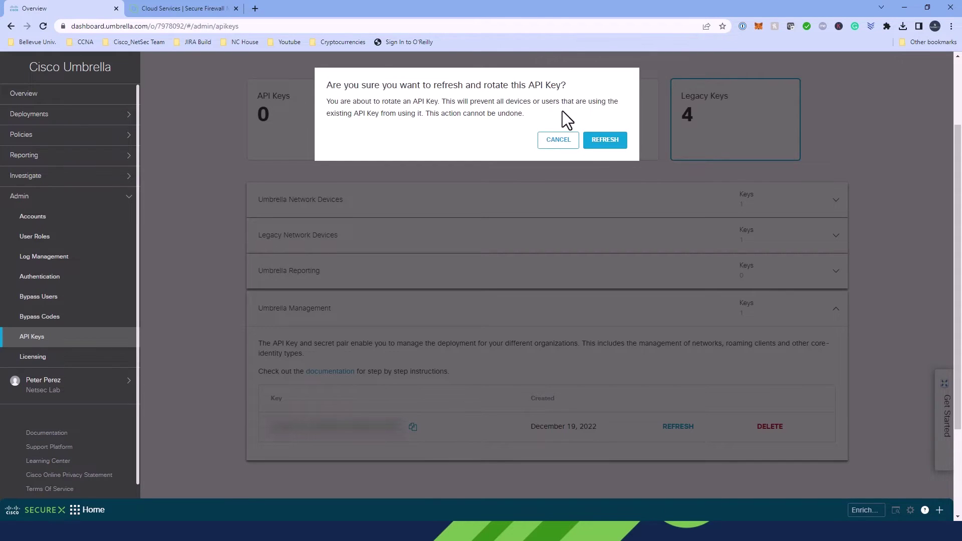
{"action": "left_click", "coordinate": [605, 142]}
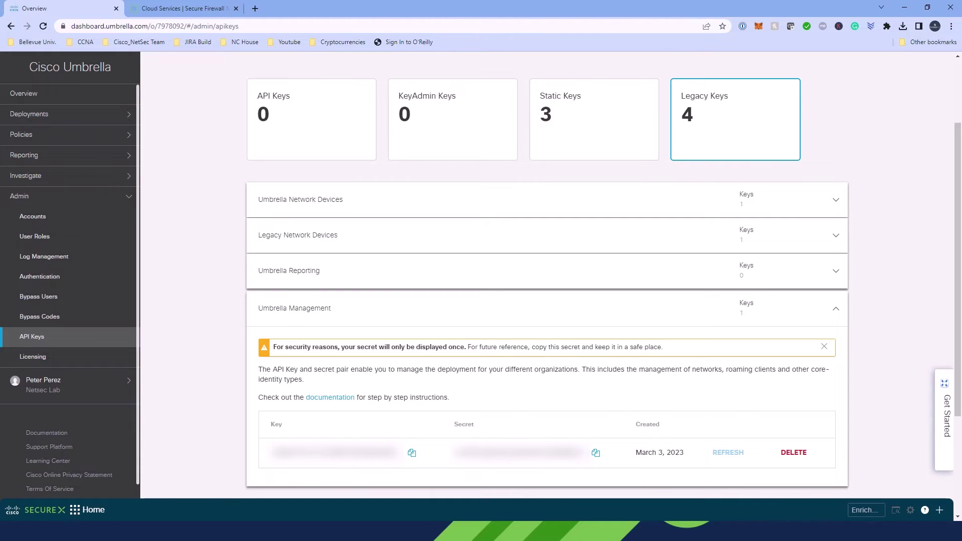
{"action": "left_click", "coordinate": [412, 453]}
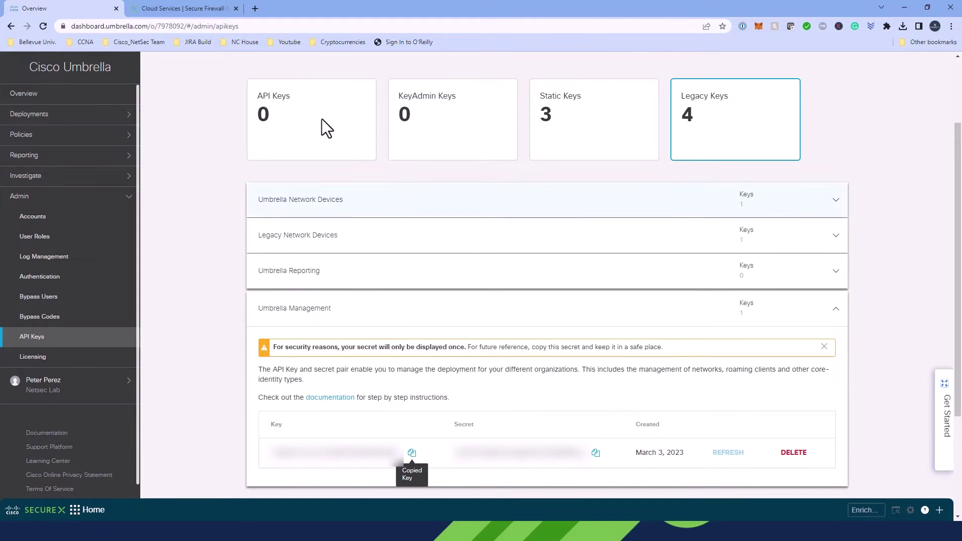
{"action": "left_click", "coordinate": [197, 8]}
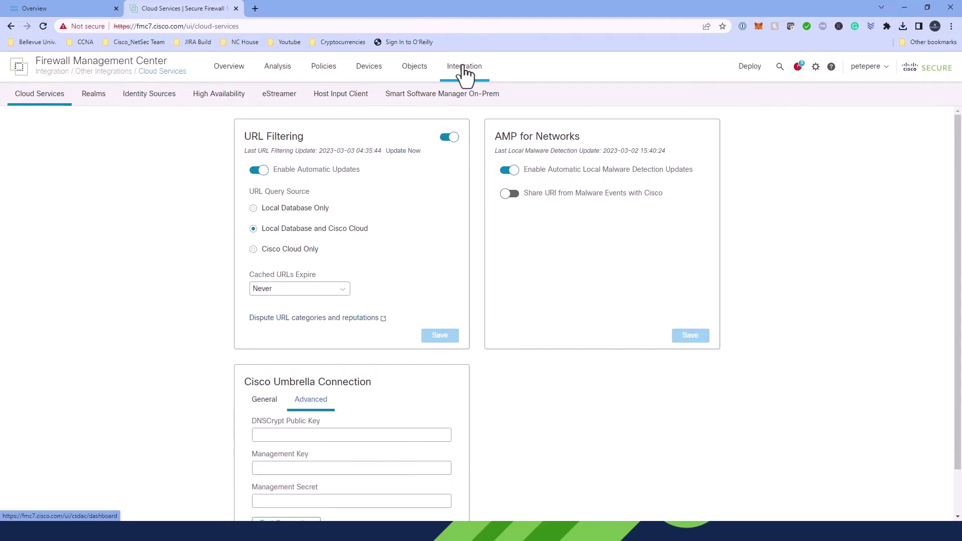
Paste the copied Umbrella management key into the Management Key field.
{"action": "mouse_move", "coordinate": [464, 70]}
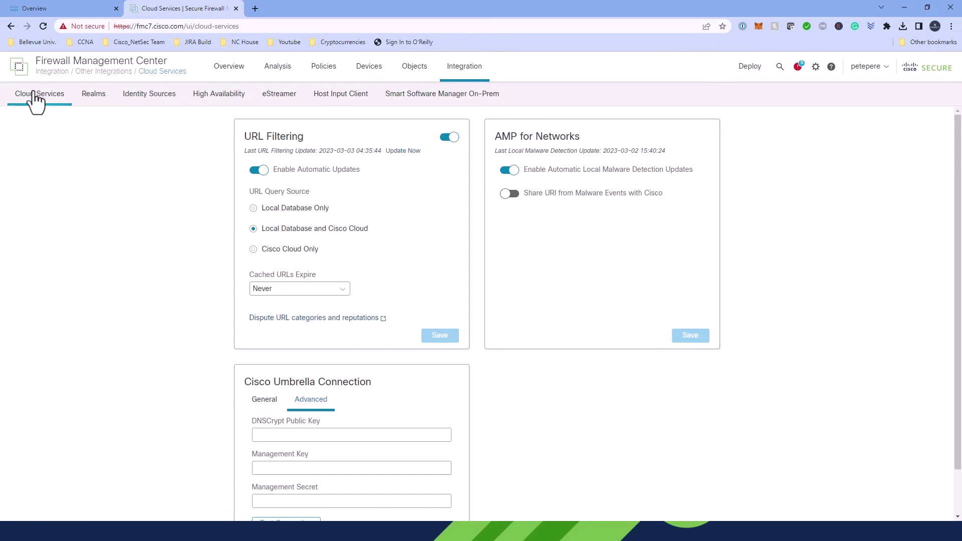
{"action": "scroll", "coordinate": [301, 345], "scroll_direction": "down", "scroll_amount": 1}
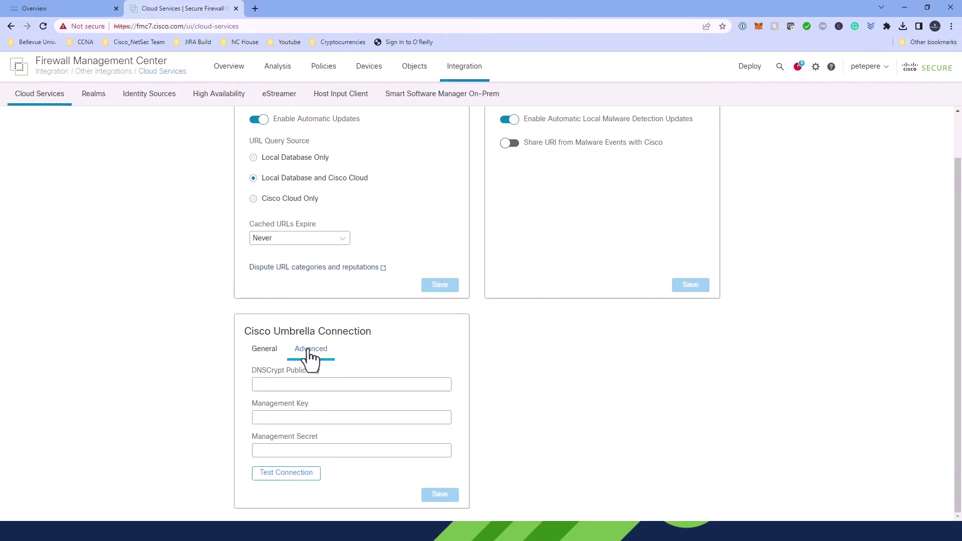
{"action": "left_click", "coordinate": [292, 420]}
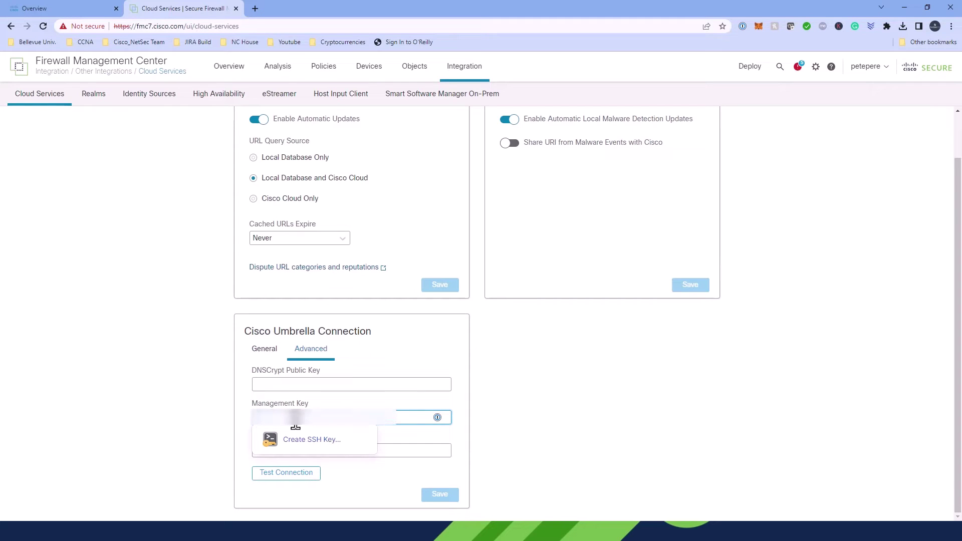
{"action": "key", "text": "ctrl+v"}
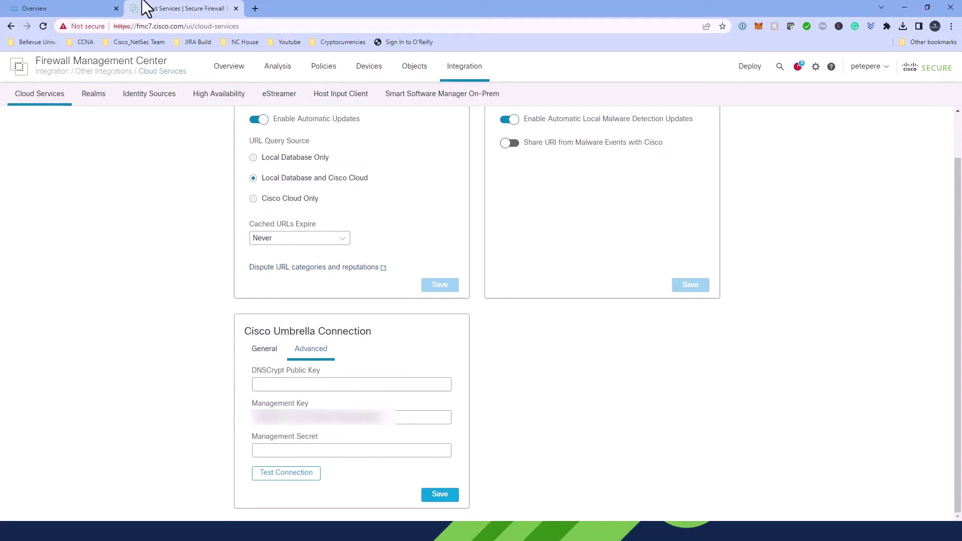
Copy the new API key secret from Umbrella and paste it into Management Secret.
{"action": "left_click", "coordinate": [50, 6]}
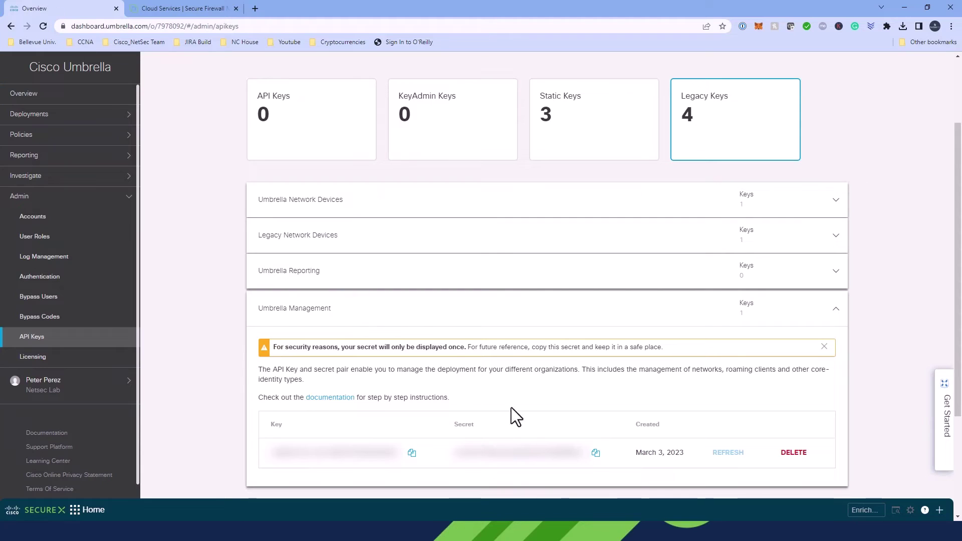
{"action": "left_click", "coordinate": [595, 454]}
{"action": "left_click", "coordinate": [193, 8]}
{"action": "left_click", "coordinate": [278, 451]}
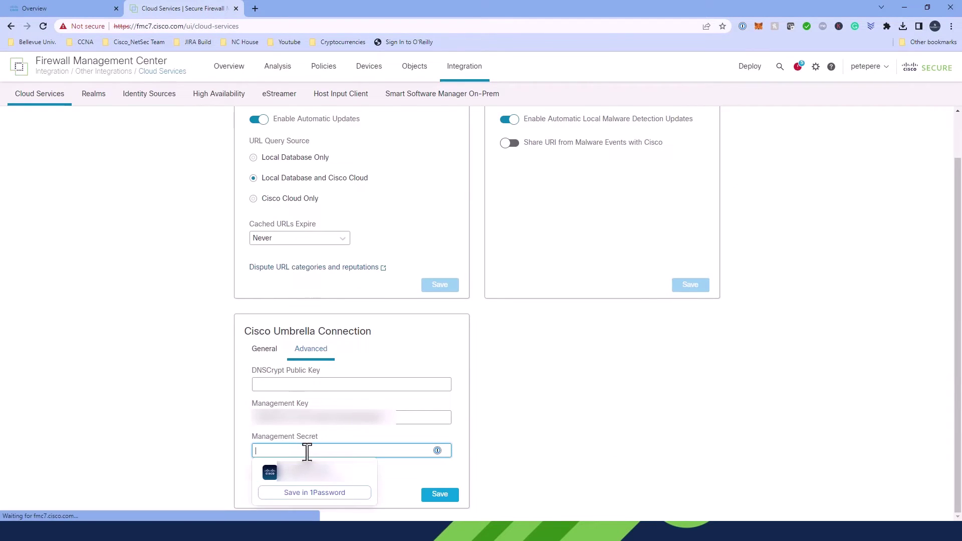
{"action": "key", "text": "ctrl+v"}
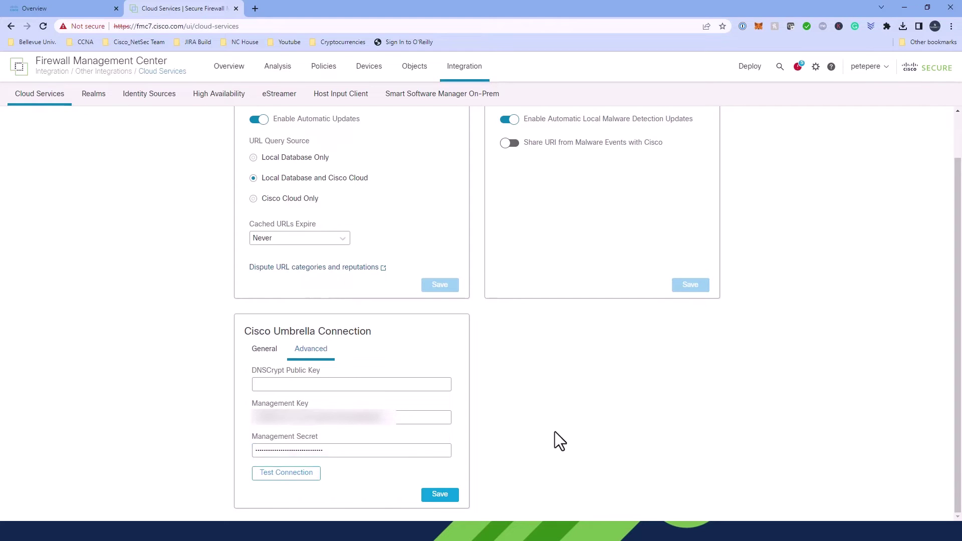
Test the Umbrella connection successfully and save the connection settings.
{"action": "left_click", "coordinate": [287, 473]}
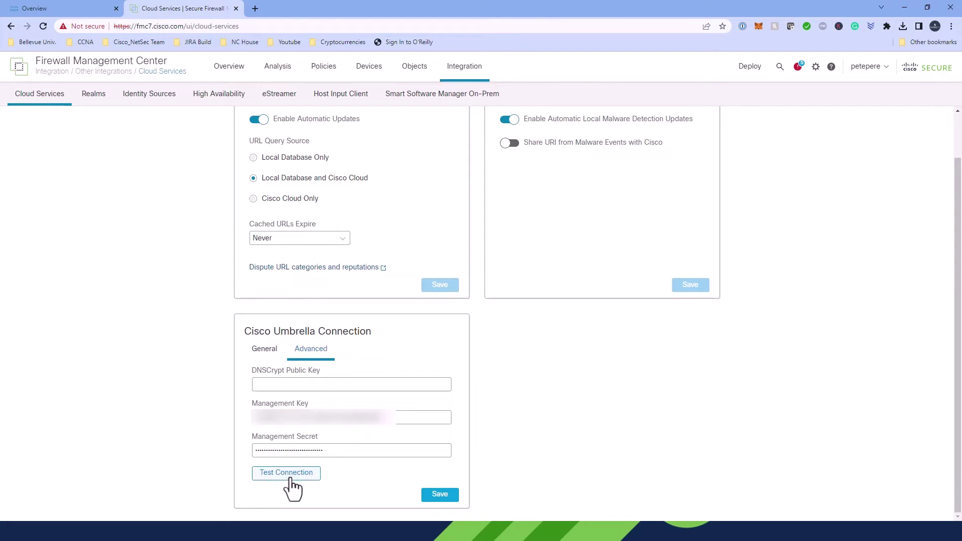
{"action": "left_click", "coordinate": [287, 473]}
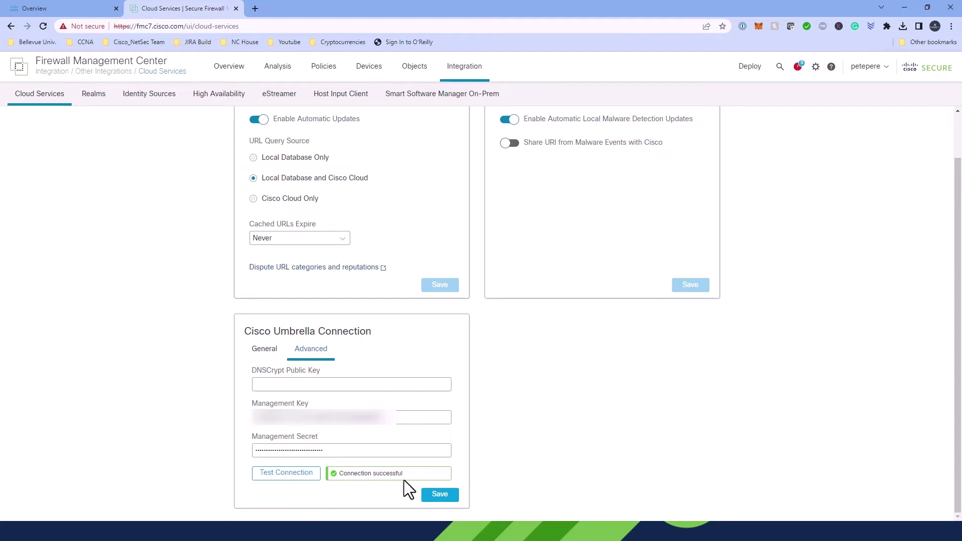
{"action": "left_click", "coordinate": [437, 495]}
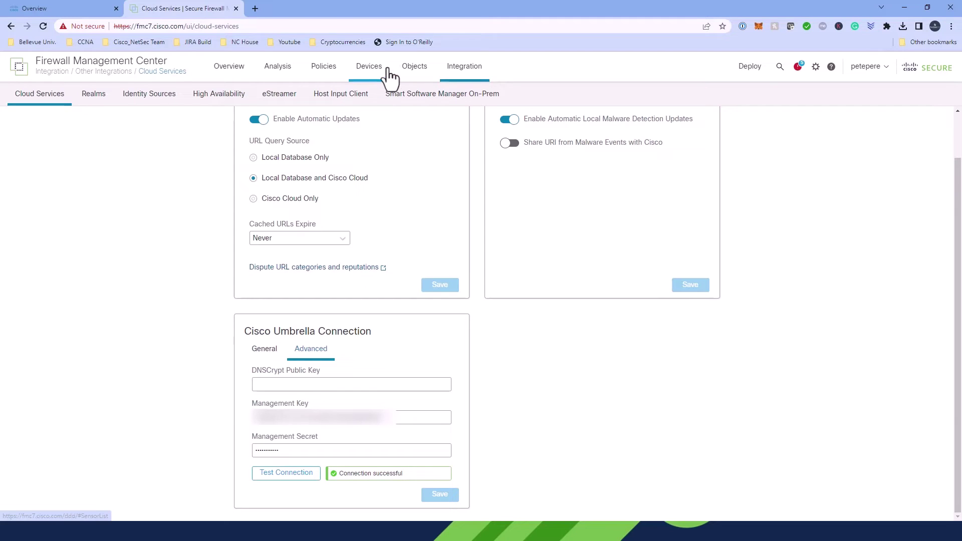
From the Site To Site VPN list, start a new SASE topology.
{"action": "mouse_move", "coordinate": [383, 69]}
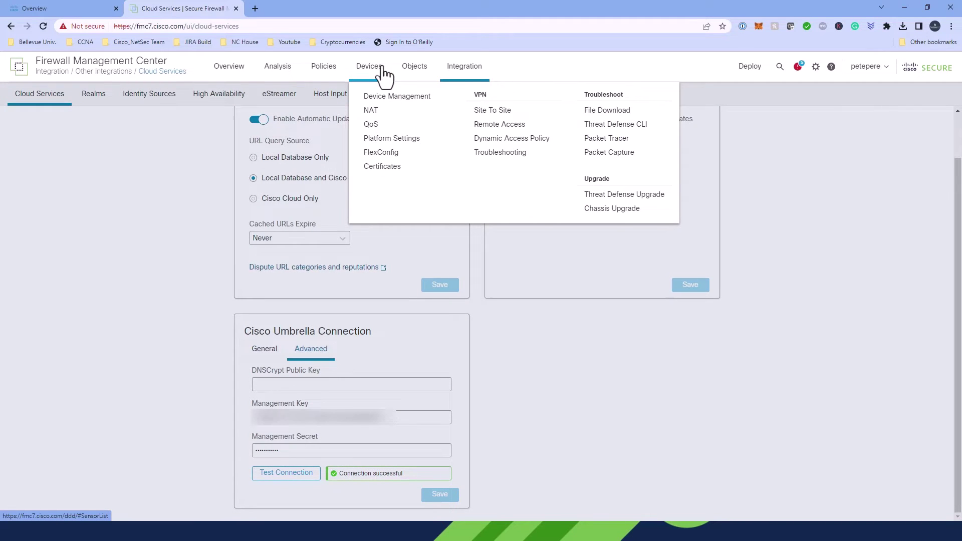
{"action": "mouse_move", "coordinate": [436, 82]}
{"action": "left_click", "coordinate": [476, 112]}
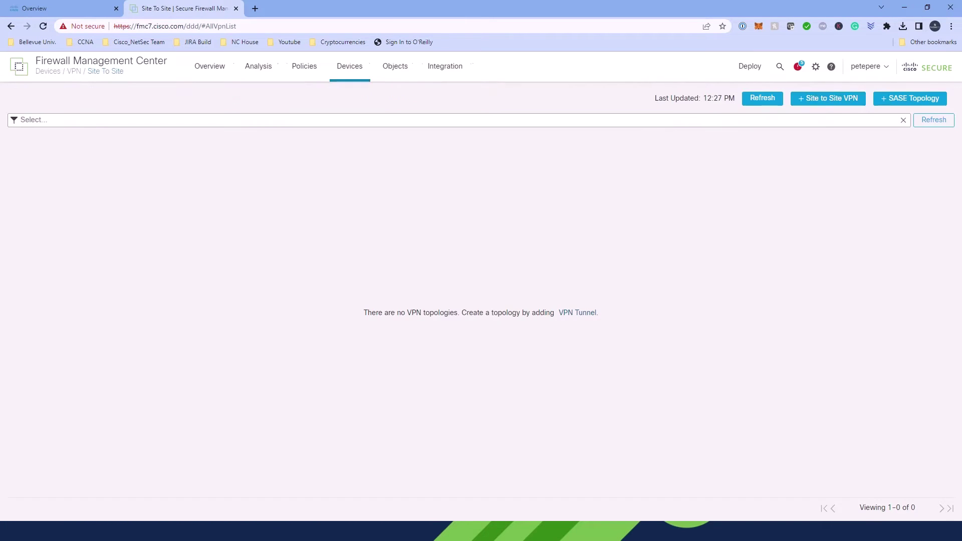
{"action": "left_click", "coordinate": [916, 100]}
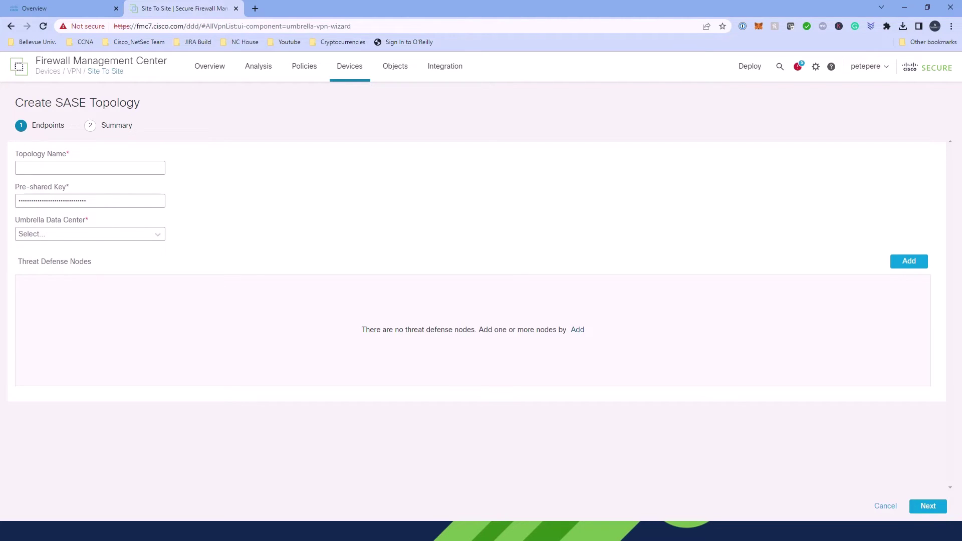
Name the topology 'Umbrella Auto Tunnel', choose the North America - New York data center, and add a node.
{"action": "left_click", "coordinate": [40, 167]}
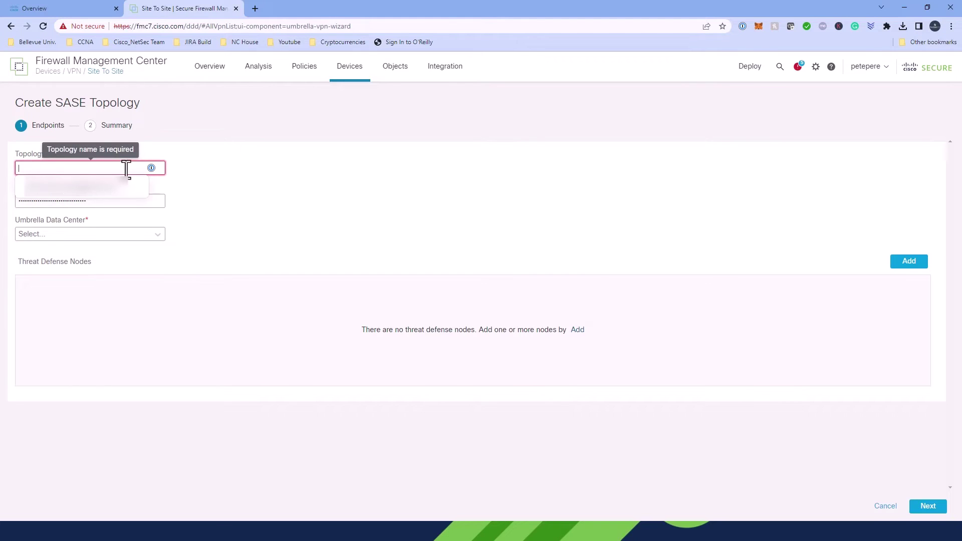
{"action": "type", "text": "Umbrella Auto Tunnel"}
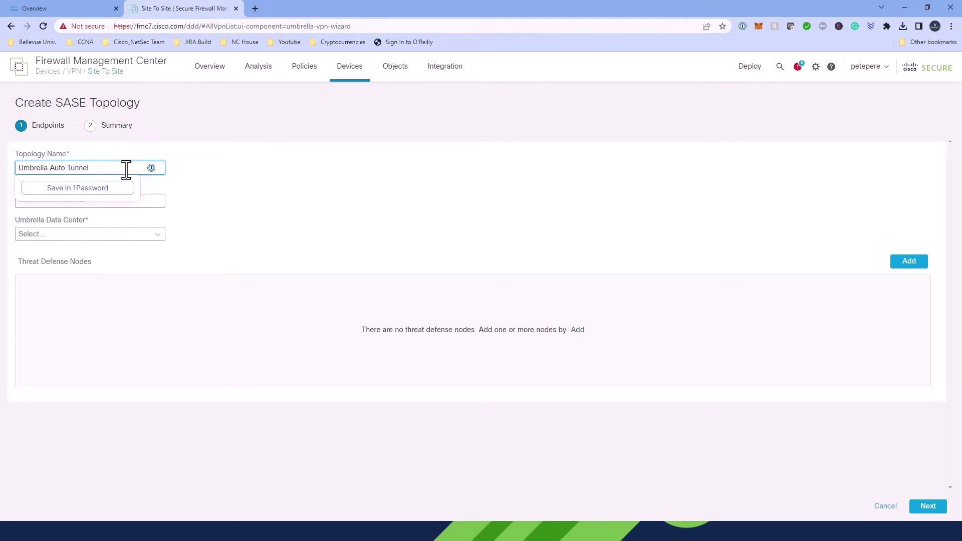
{"action": "left_click", "coordinate": [77, 235]}
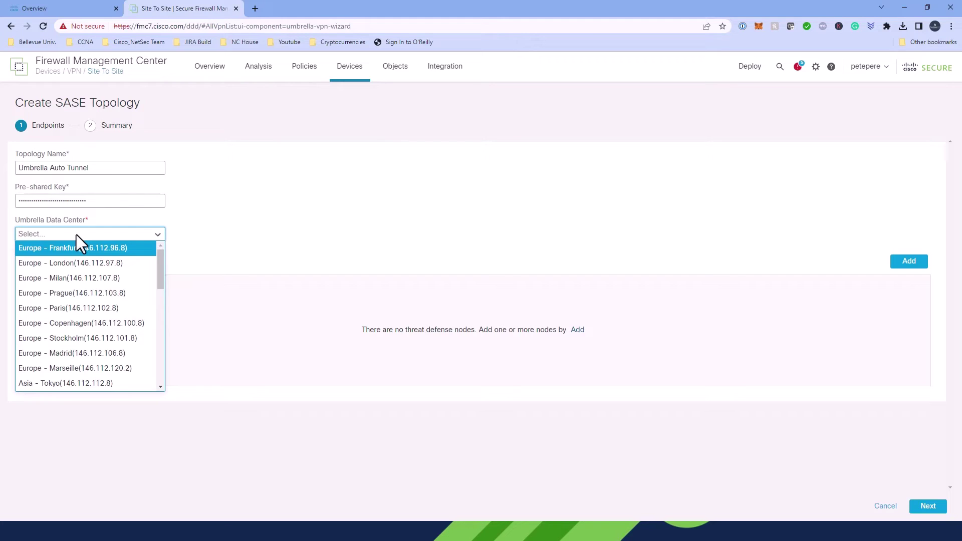
{"action": "scroll", "coordinate": [66, 248], "scroll_direction": "down", "scroll_amount": 5}
{"action": "left_click", "coordinate": [75, 301]}
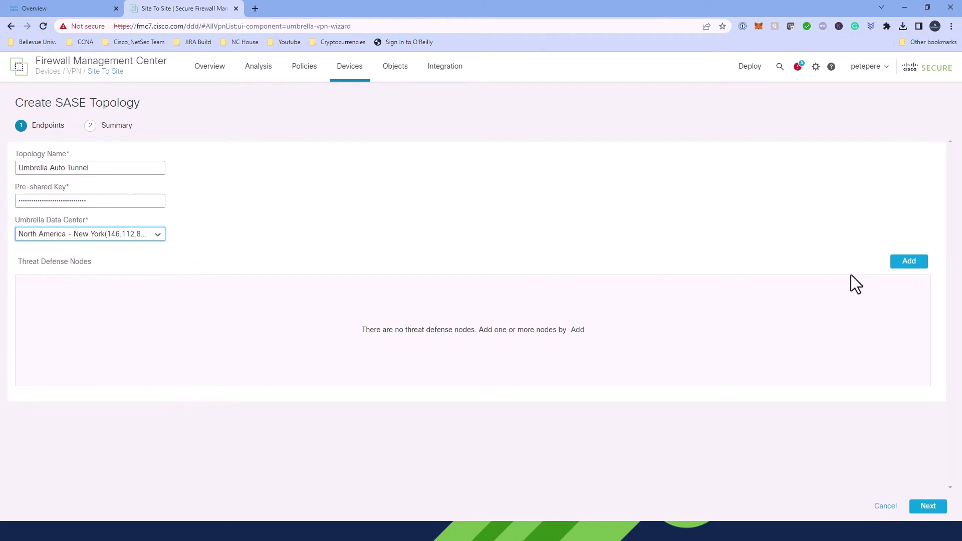
{"action": "left_click", "coordinate": [908, 262]}
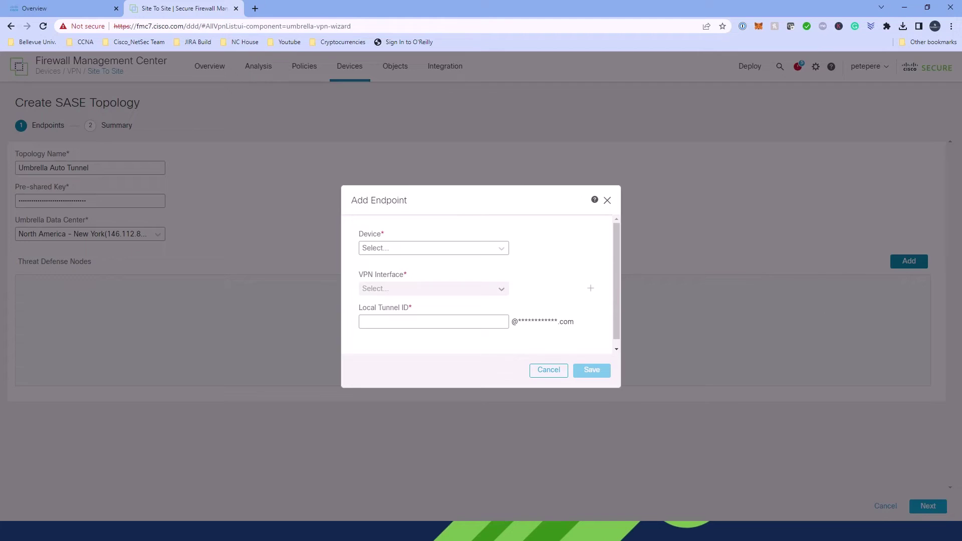
Add the FTDv endpoint with new tunnel interface Outside_static_vti_1 and Local Tunnel ID bir-bo-ftdv-1.
{"action": "left_click", "coordinate": [486, 249]}
{"action": "left_click", "coordinate": [450, 262]}
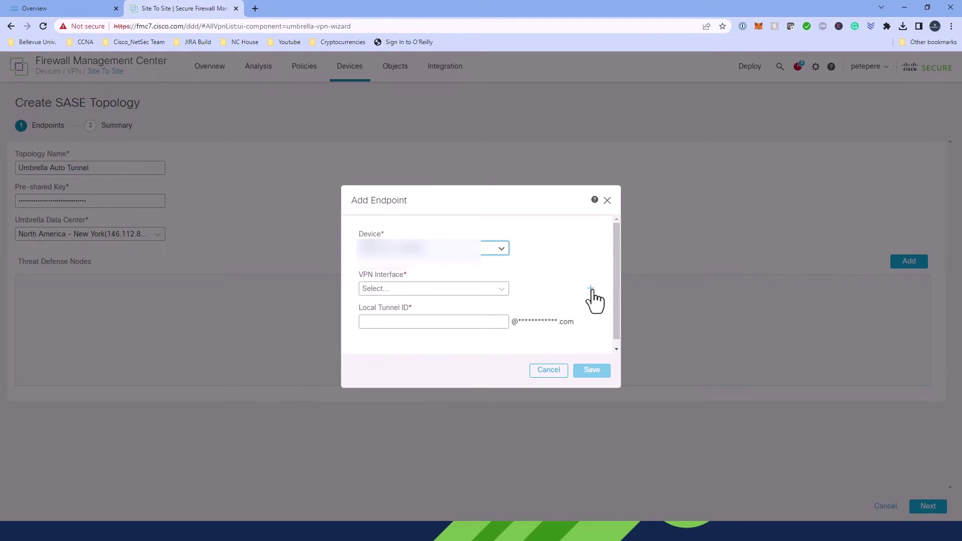
{"action": "left_click", "coordinate": [591, 290]}
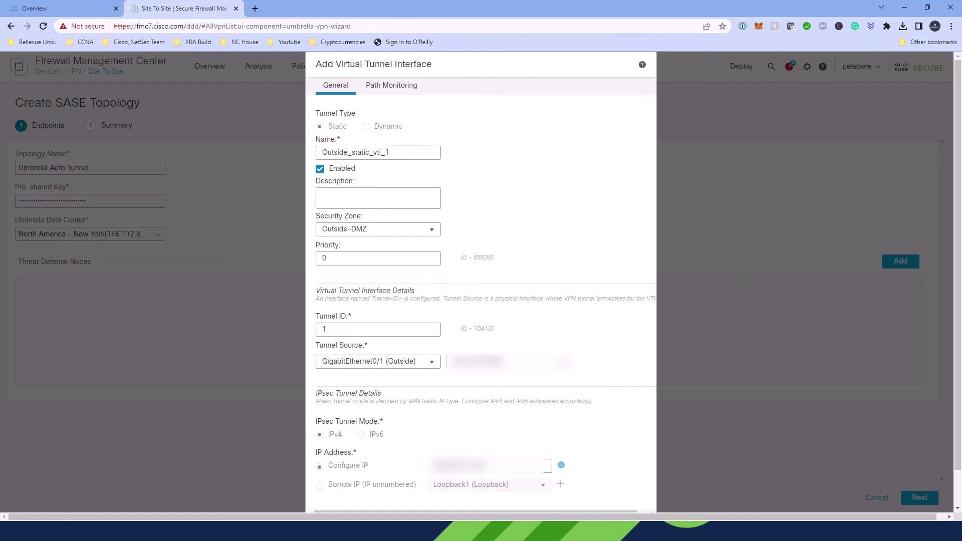
{"action": "scroll", "coordinate": [635, 501], "scroll_direction": "down", "scroll_amount": 1}
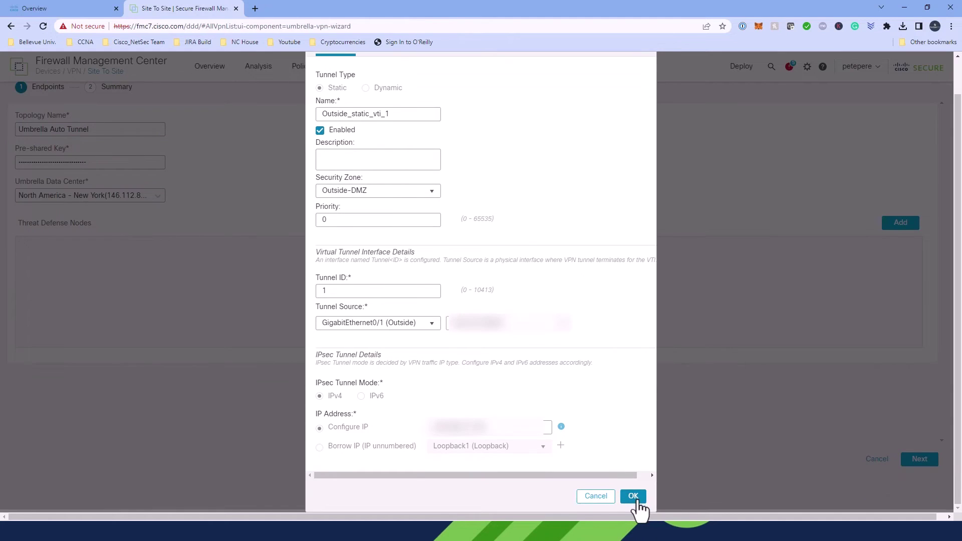
{"action": "left_click", "coordinate": [633, 499]}
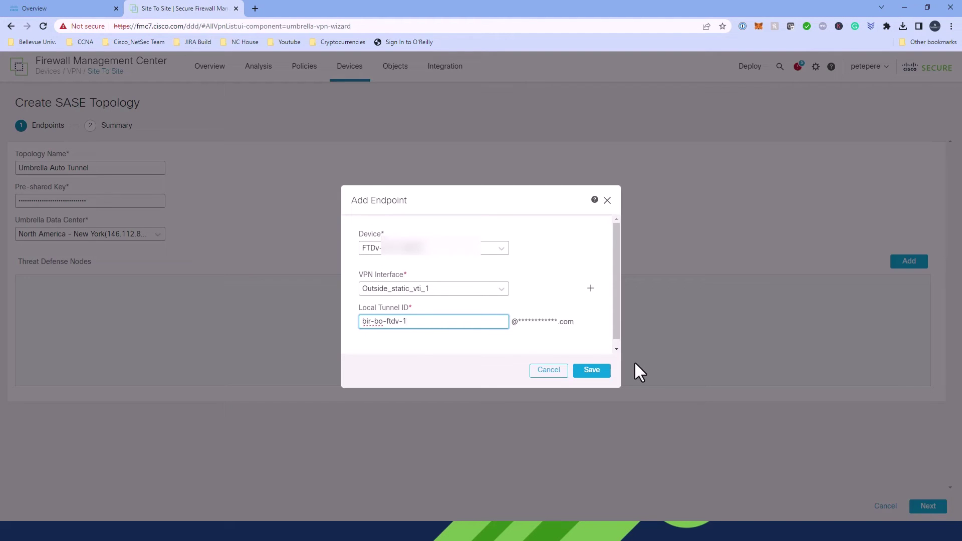
{"action": "key", "text": "Return"}
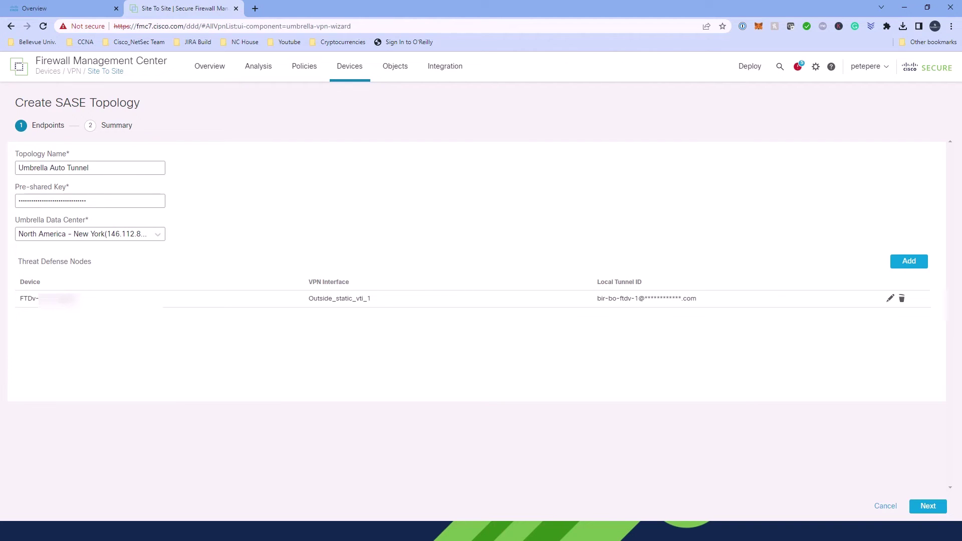
On the Summary, save the topology with deployment to threat defense nodes enabled.
{"action": "left_click", "coordinate": [924, 511]}
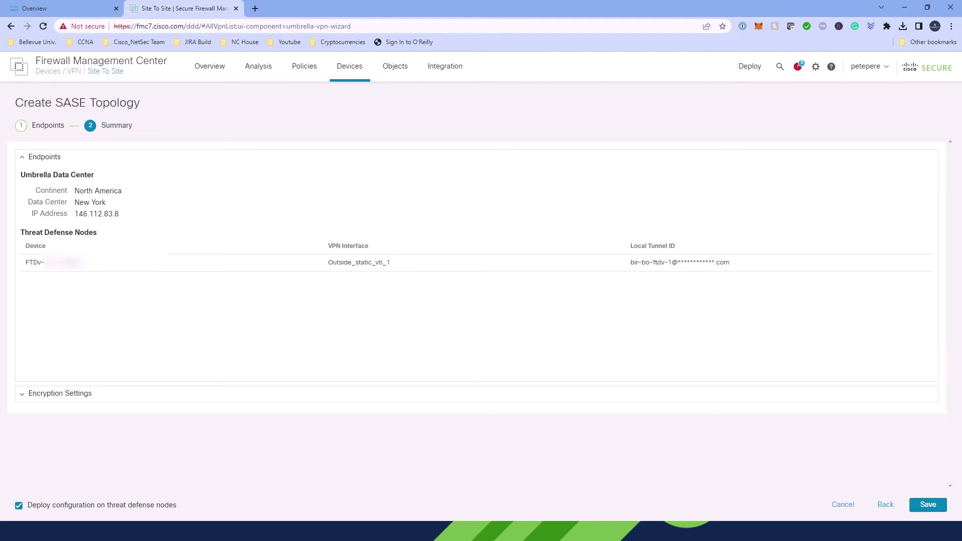
{"action": "left_click", "coordinate": [930, 507]}
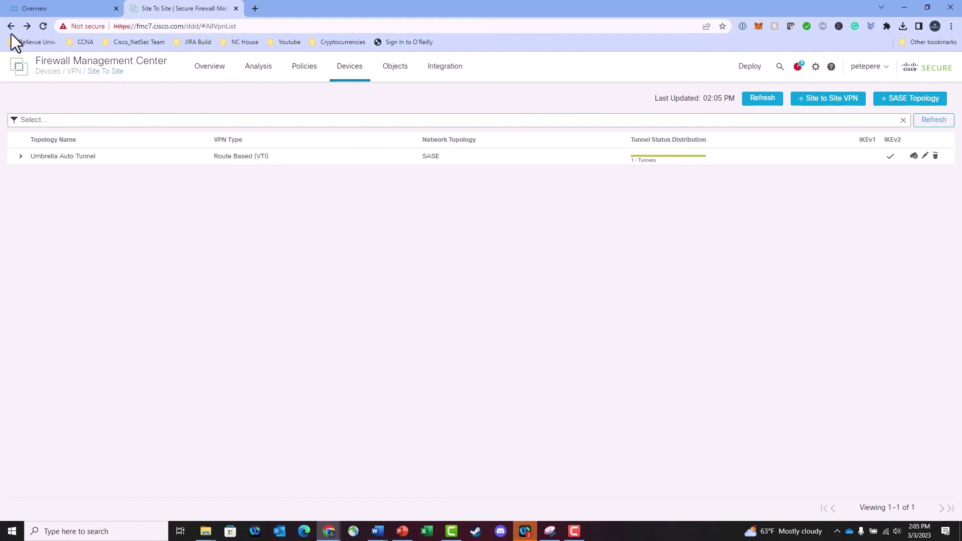
Confirm on the Site to Site VPN dashboard that Umbrella Auto Tunnel is active, then switch to Umbrella.
{"action": "left_click", "coordinate": [341, 72]}
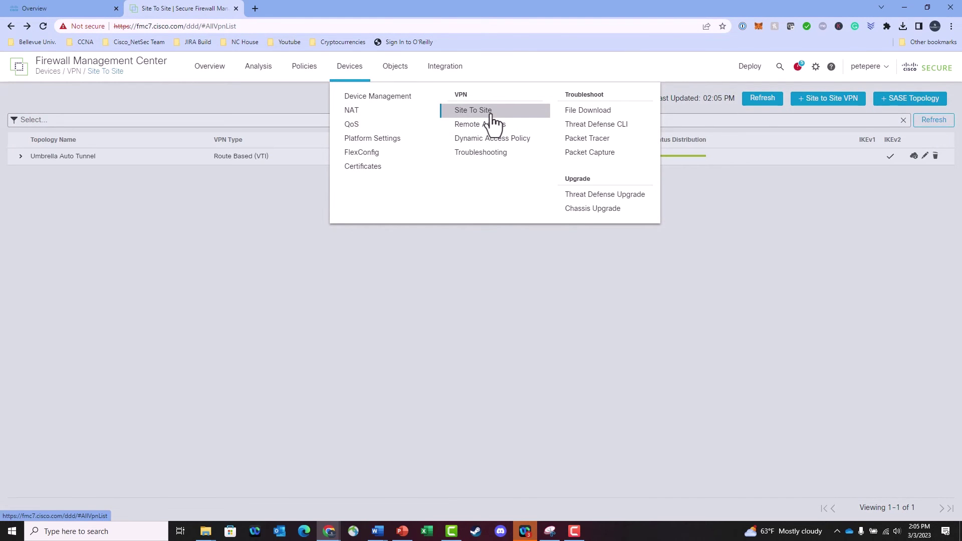
{"action": "left_click", "coordinate": [492, 115]}
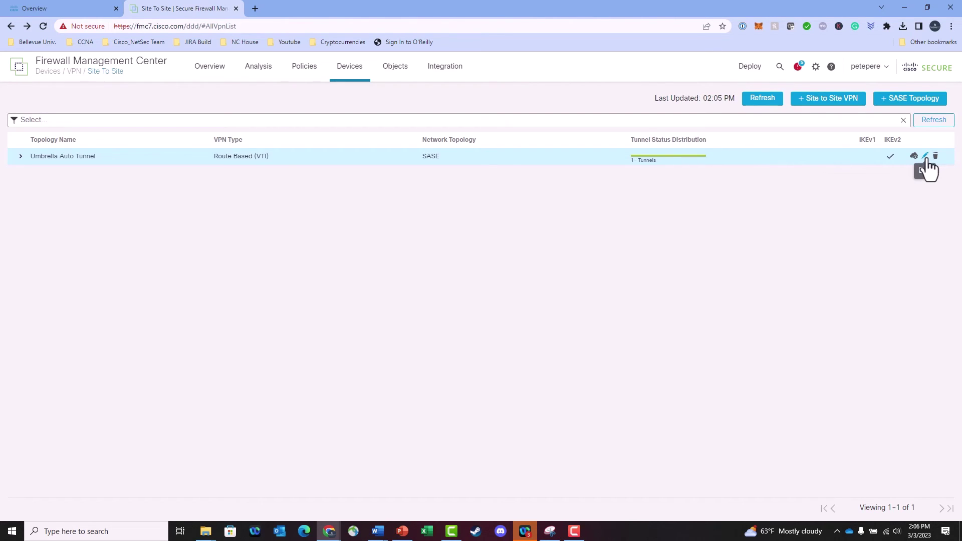
{"action": "mouse_move", "coordinate": [219, 73]}
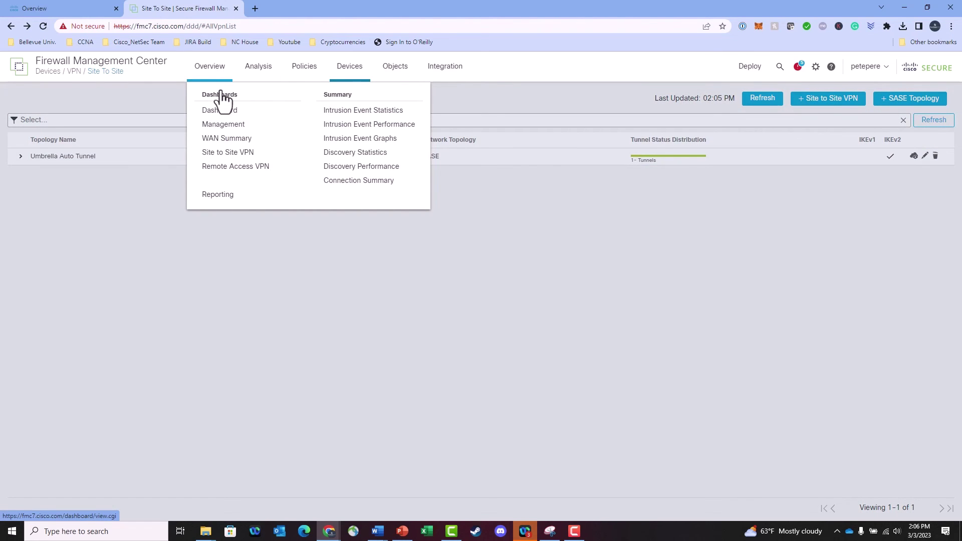
{"action": "left_click", "coordinate": [228, 153]}
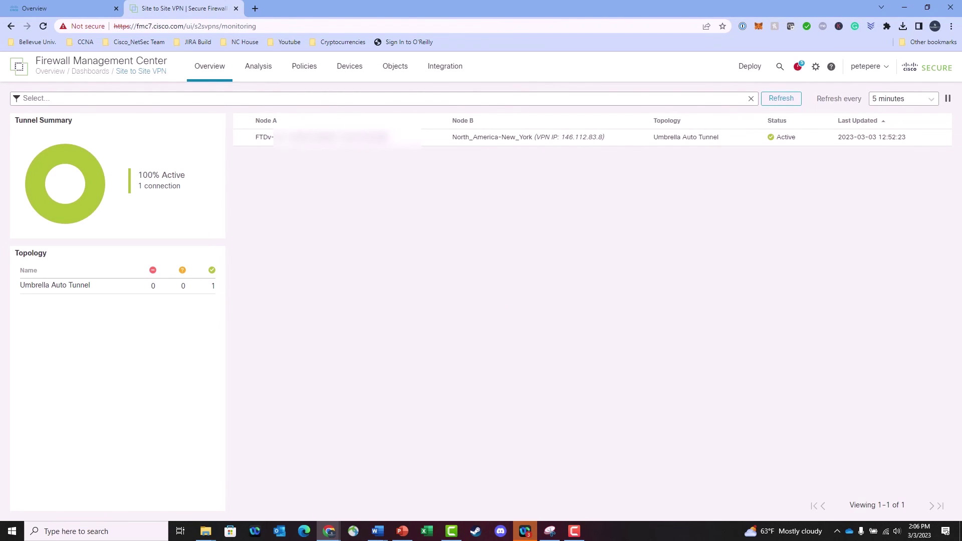
{"action": "left_click", "coordinate": [81, 1]}
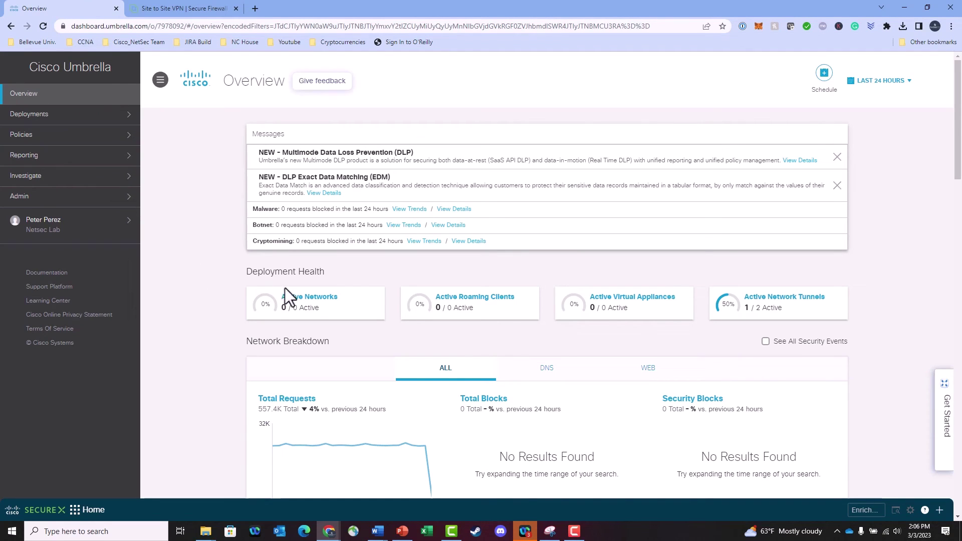
From Active Network Tunnels, open the Umbrella-Auto-T-FTDv tunnel's details.
{"action": "left_click", "coordinate": [792, 302]}
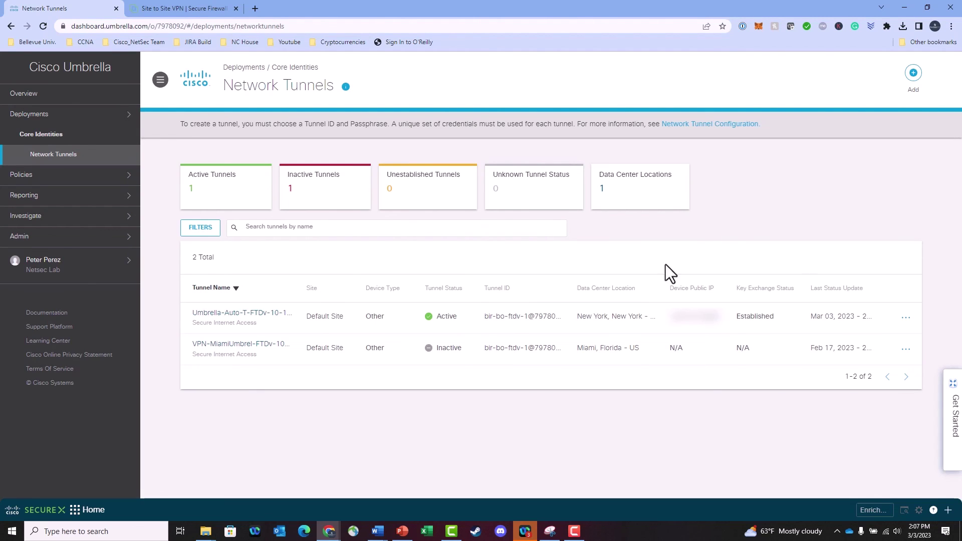
{"action": "left_click", "coordinate": [251, 315]}
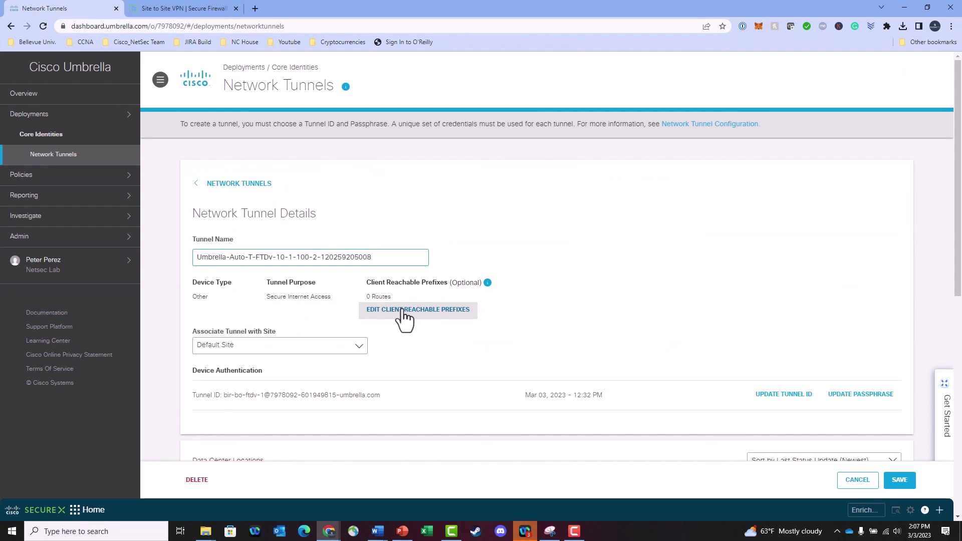